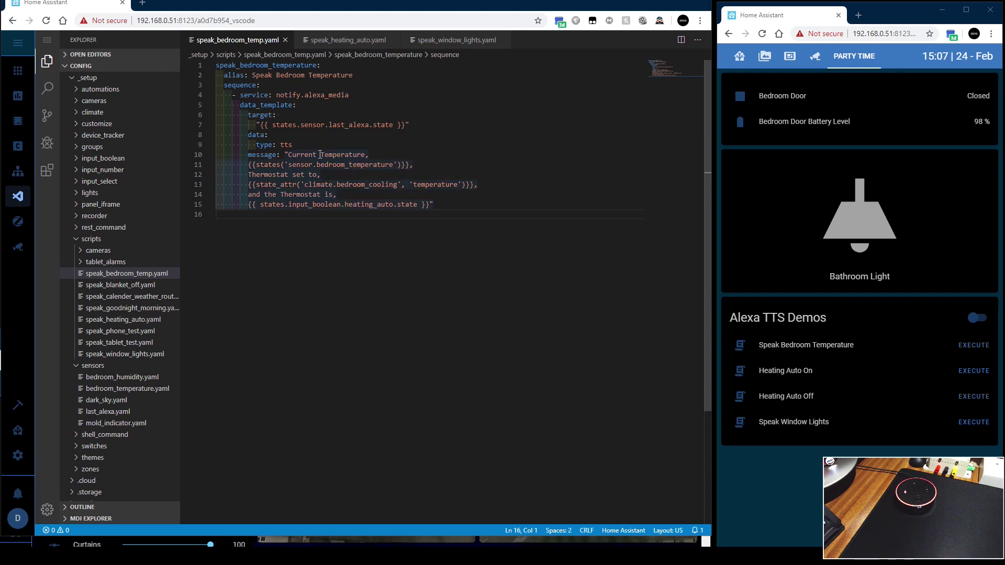
Highlight each part of the Alexa message (temperature, thermostat setpoint, state), then shrink VS Code to reveal the dashboard
left_click_drag(376, 157, 293, 158)
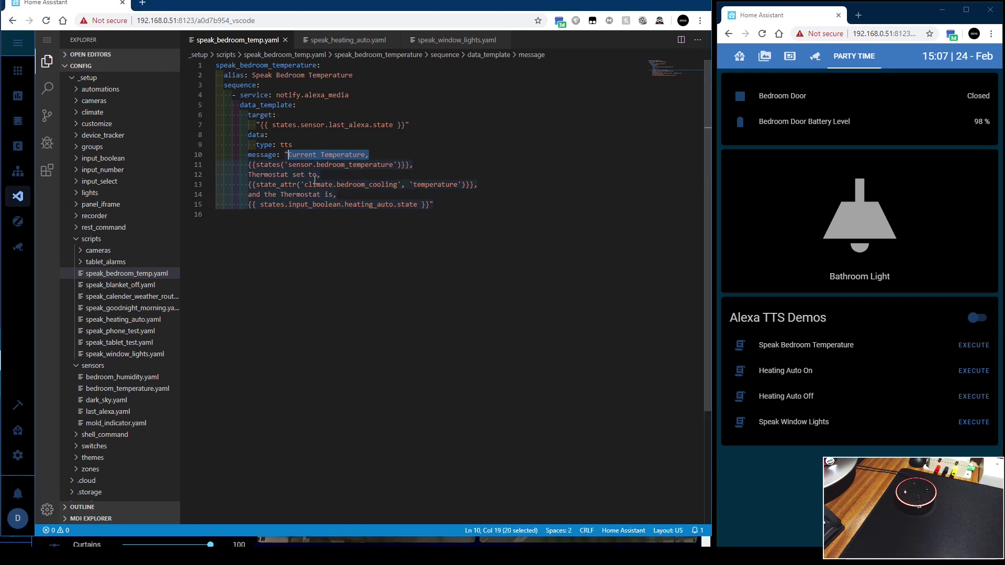
left_click_drag(412, 164, 249, 165)
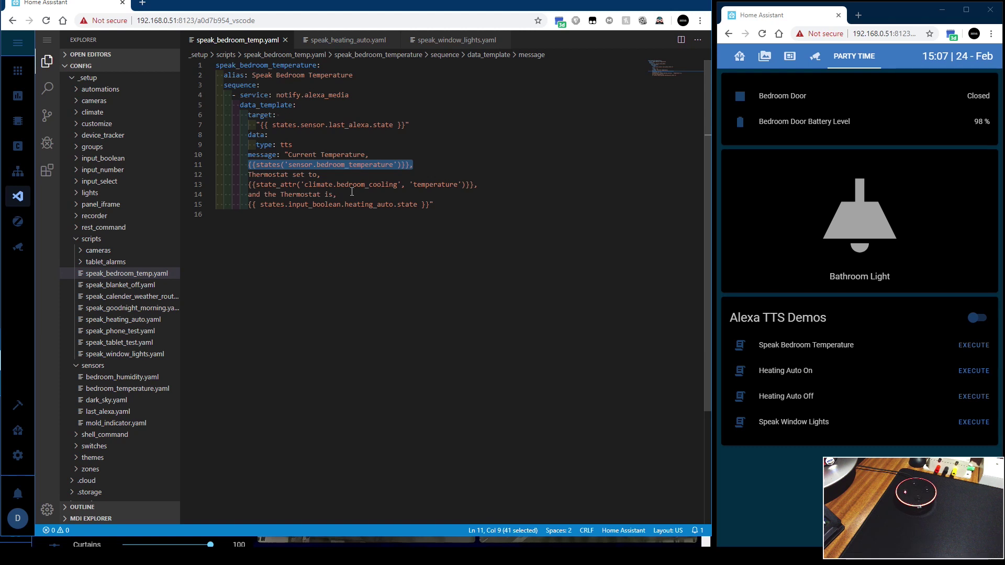
left_click_drag(331, 175, 244, 175)
left_click_drag(477, 184, 248, 184)
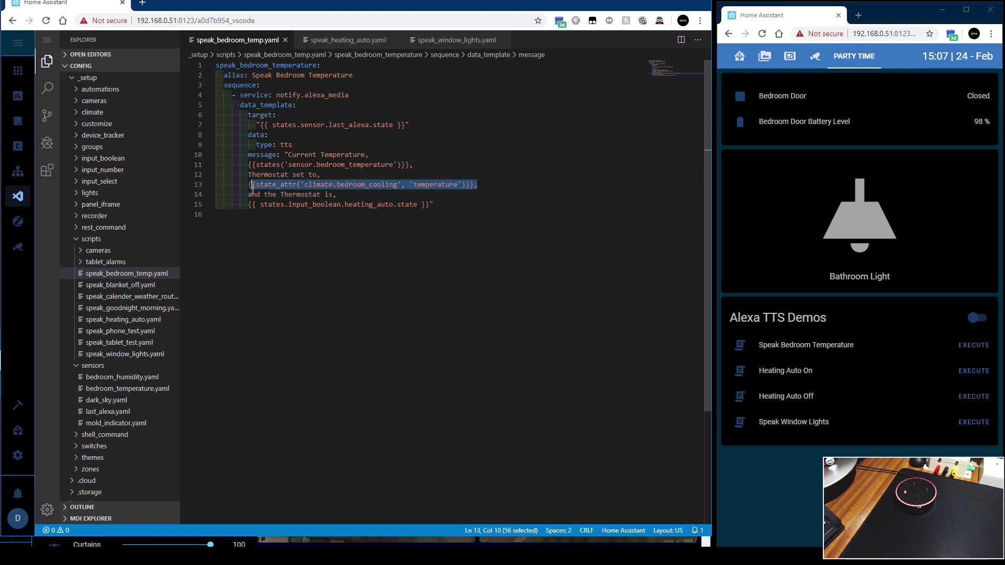
left_click_drag(336, 194, 252, 194)
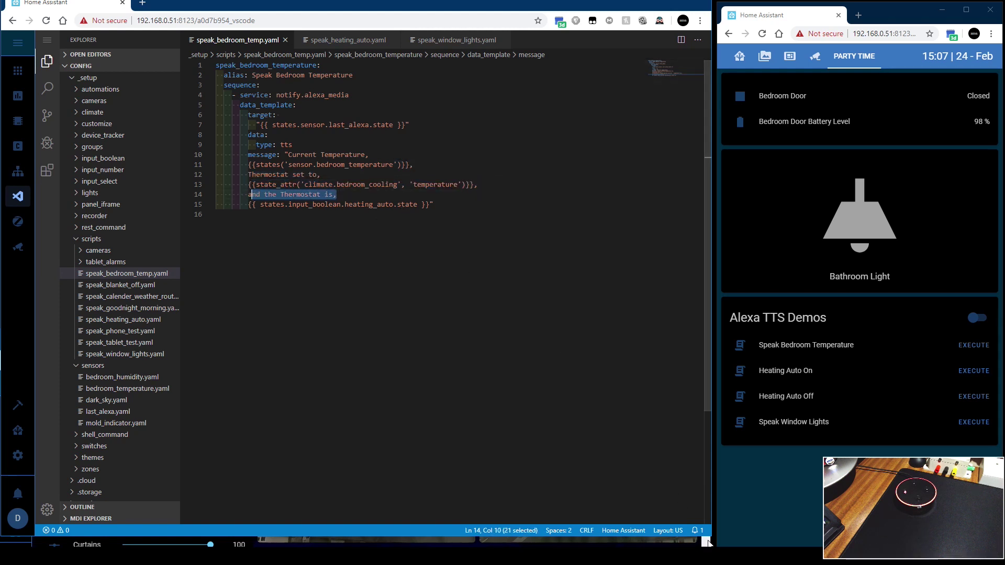
key("super+Up")
Clear the script selection and run Speak Bedroom Temperature from the Alexa TTS Demos card
scroll(440, 445, "down", 1)
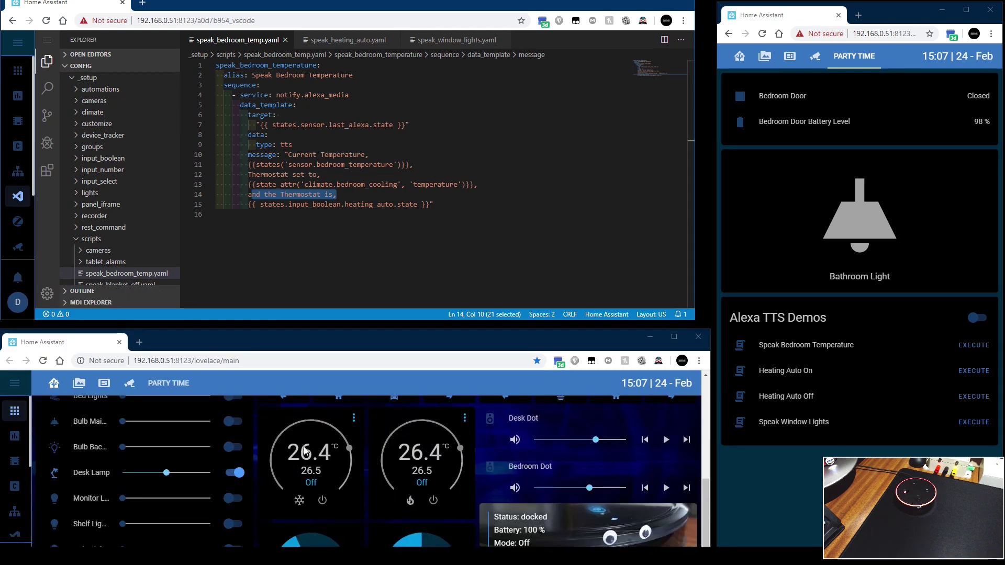
left_click(376, 188)
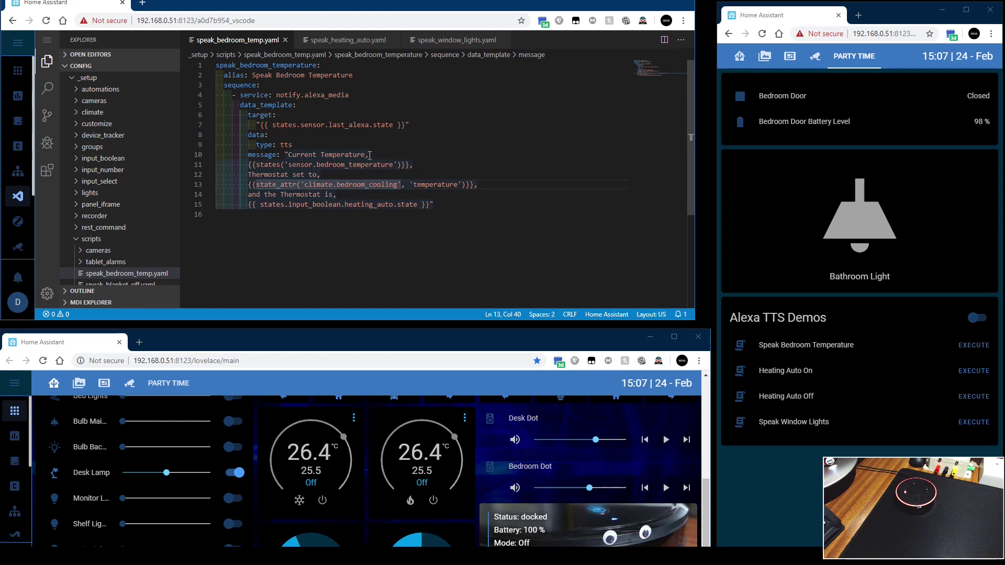
left_click(769, 357)
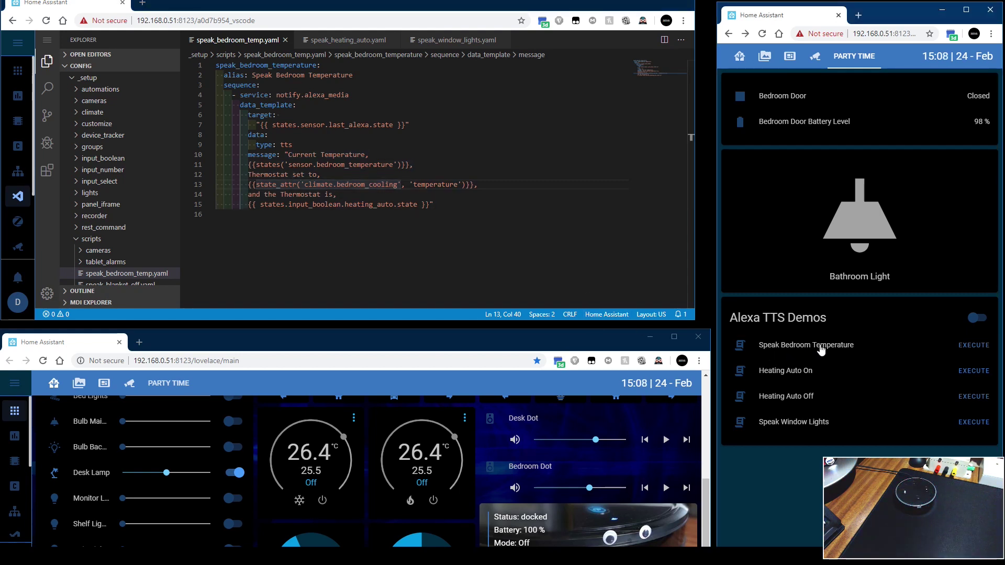
left_click(974, 345)
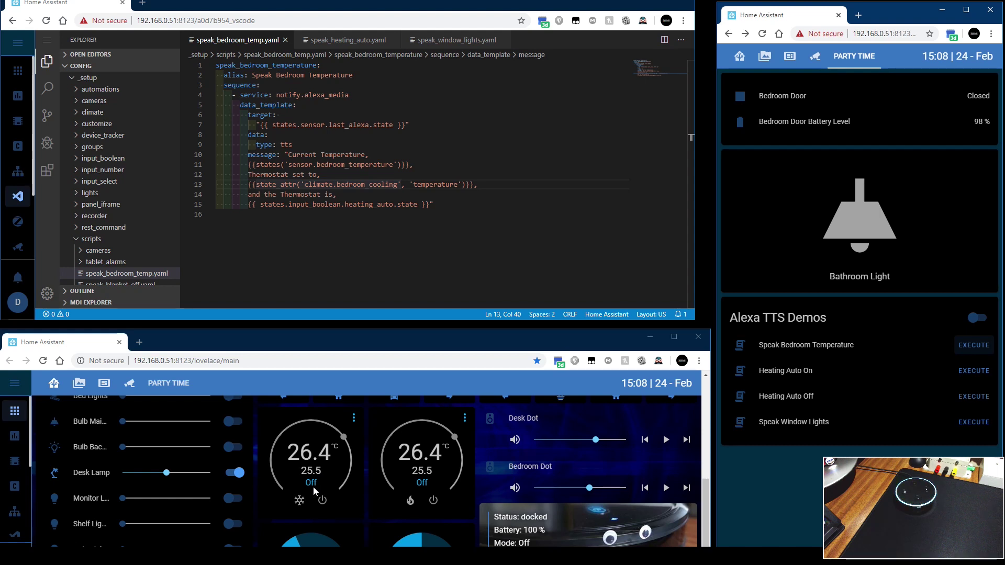
Lower the thermostat target to 23.0 and run Speak Bedroom Temperature again
left_click(343, 443)
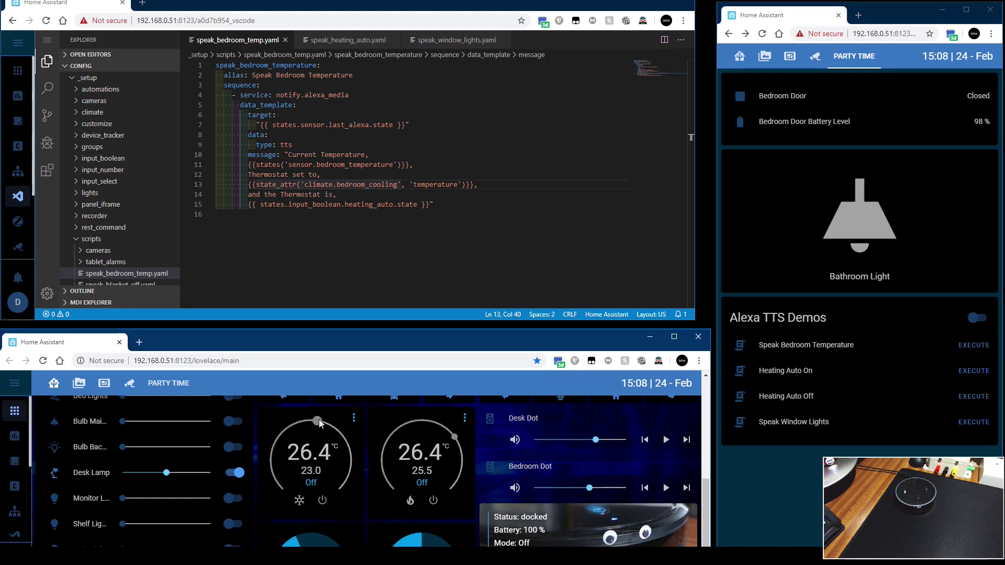
left_click(973, 345)
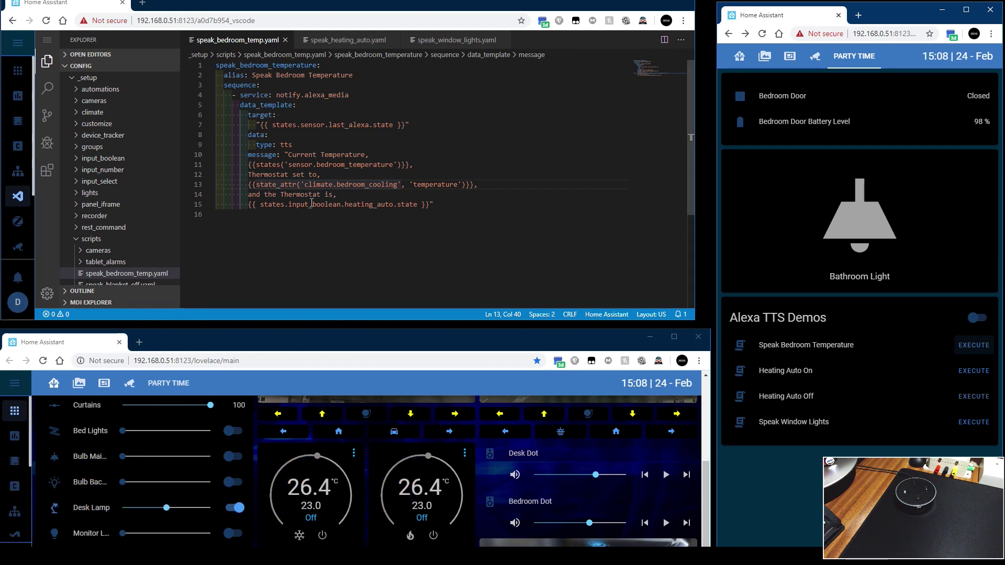
Open speak_heating_auto.yaml and highlight parts of its phrase list
left_click(346, 41)
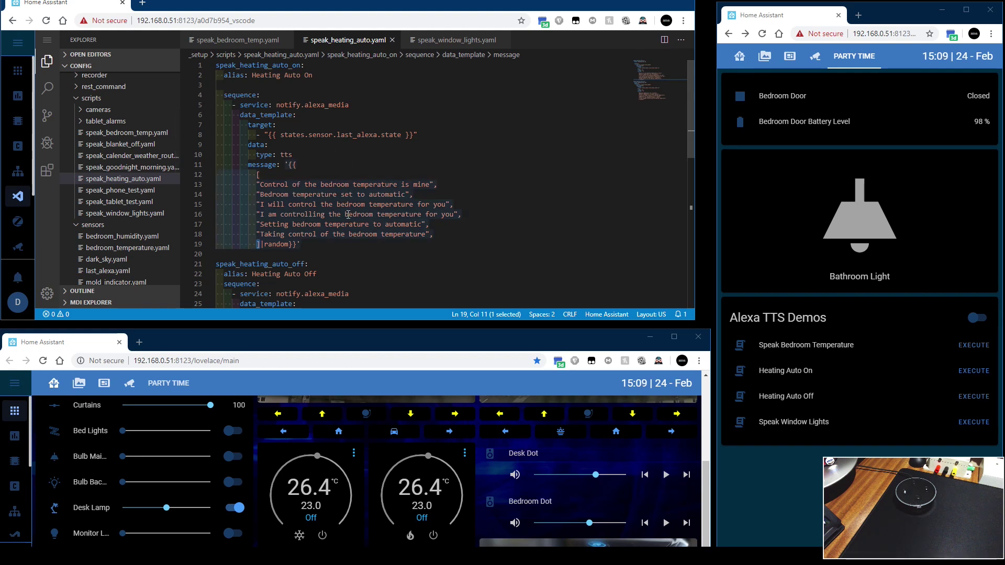
scroll(352, 219, "down", 1)
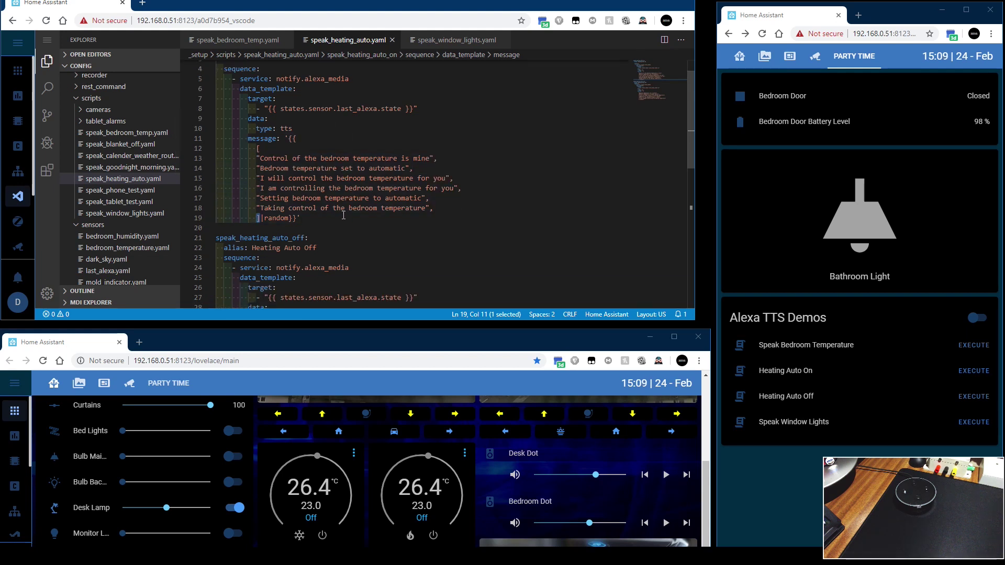
left_click_drag(447, 157, 255, 158)
left_click_drag(414, 168, 364, 167)
left_click(290, 168)
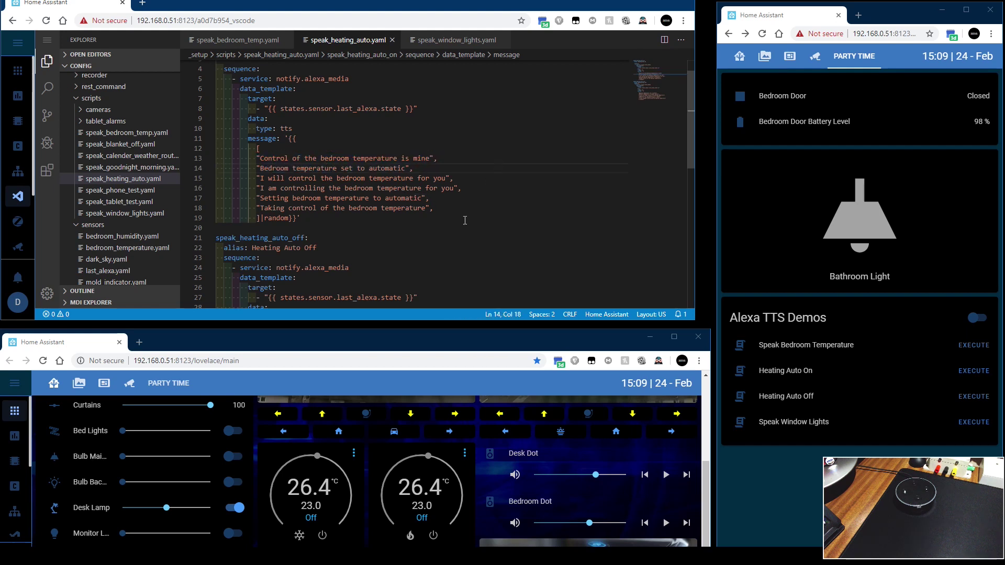
Highlight the full six-phrase list, its opening and closing brackets, and the random filter
left_click_drag(443, 211, 248, 160)
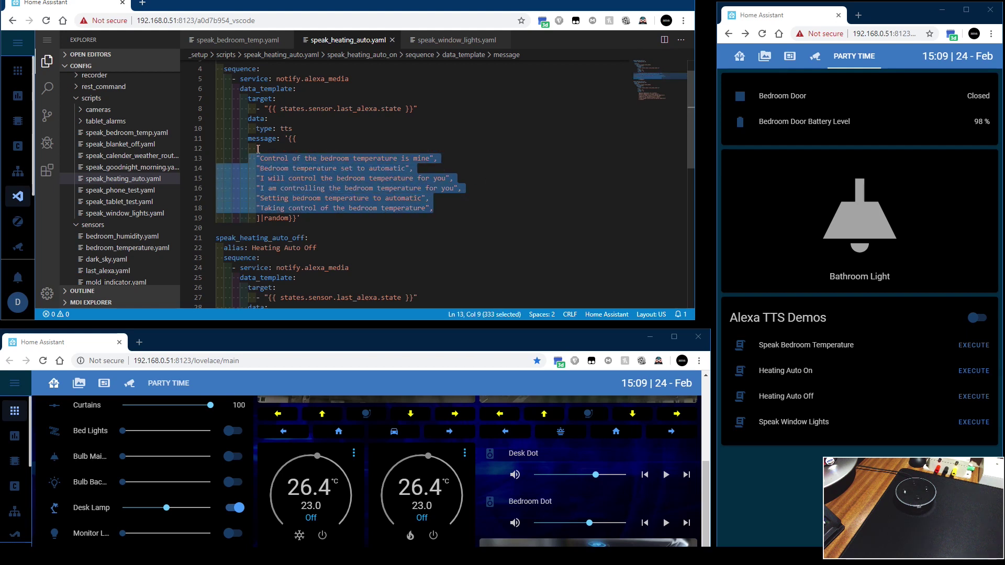
double_click(257, 149)
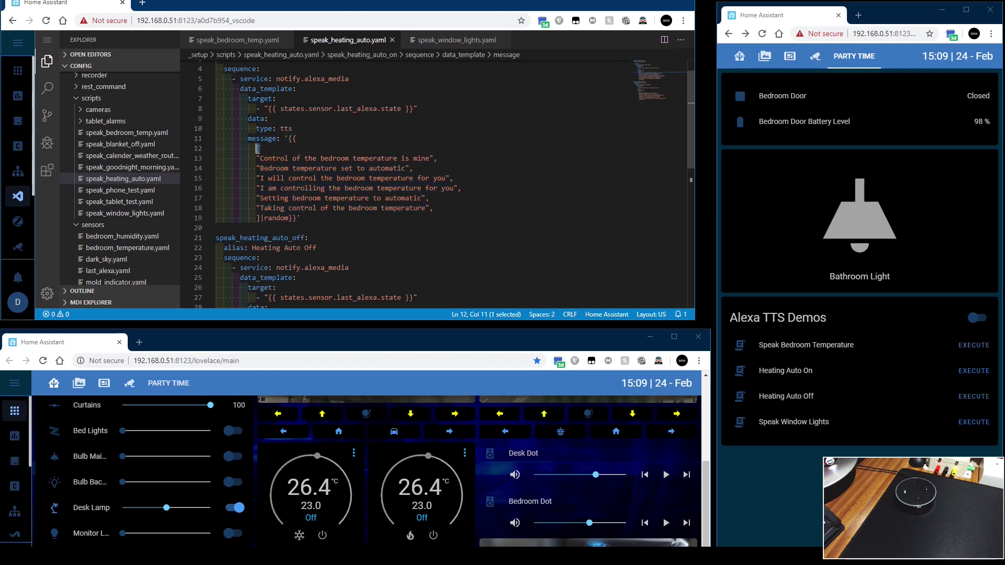
double_click(258, 218)
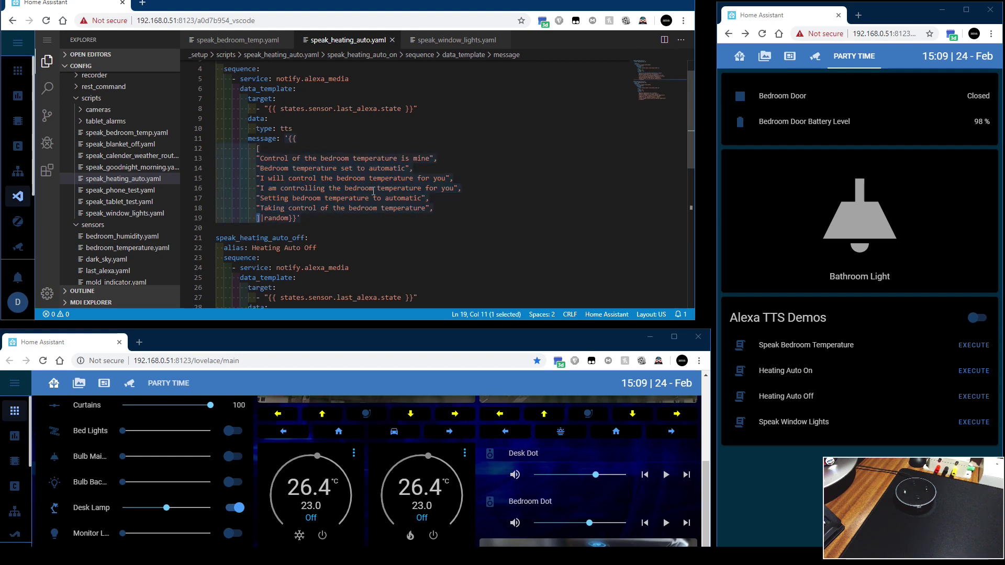
double_click(276, 217)
left_click(431, 223)
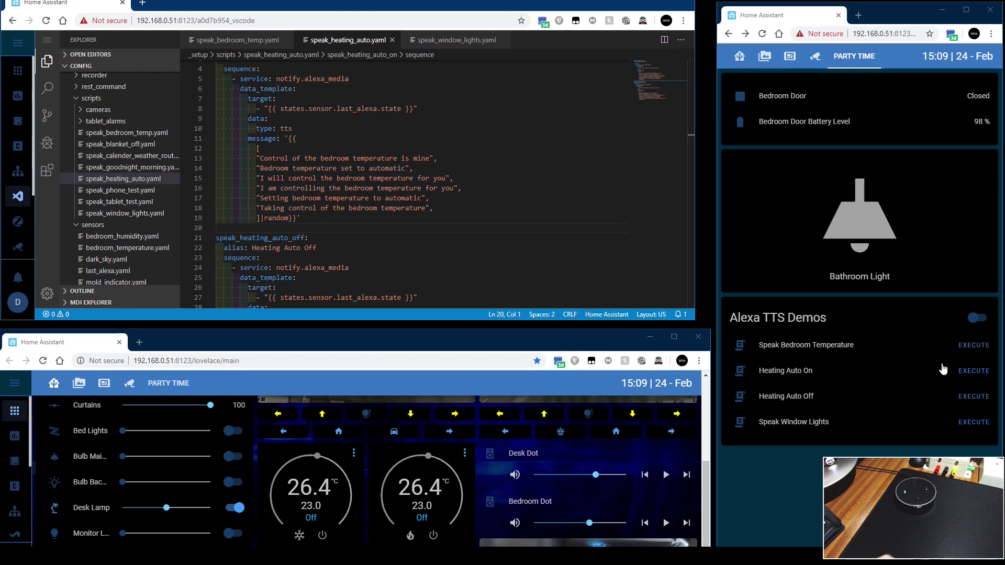
Run Heating Auto On three times, highlighting the spoken phrases in the YAML between runs
left_click(972, 372)
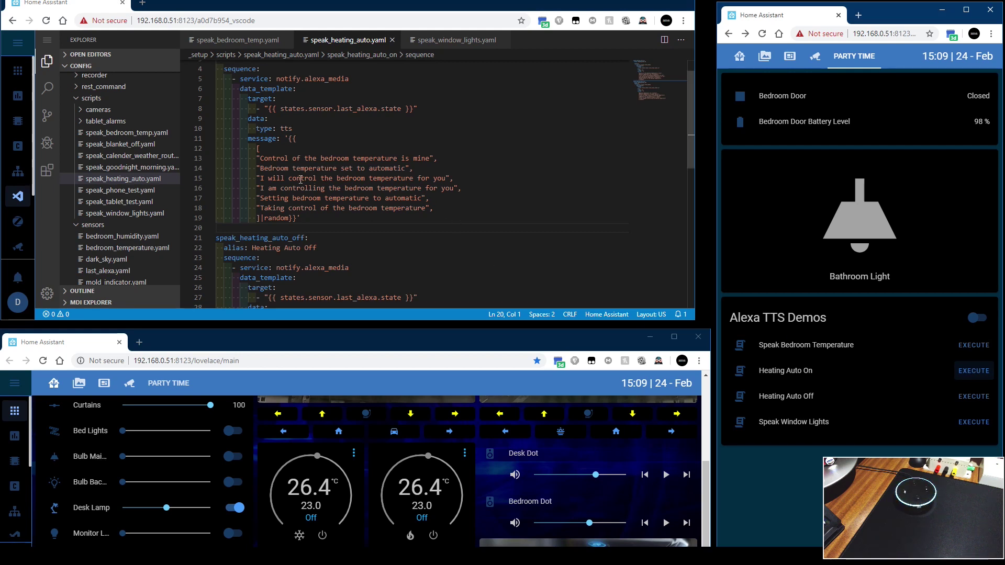
left_click_drag(264, 179, 381, 179)
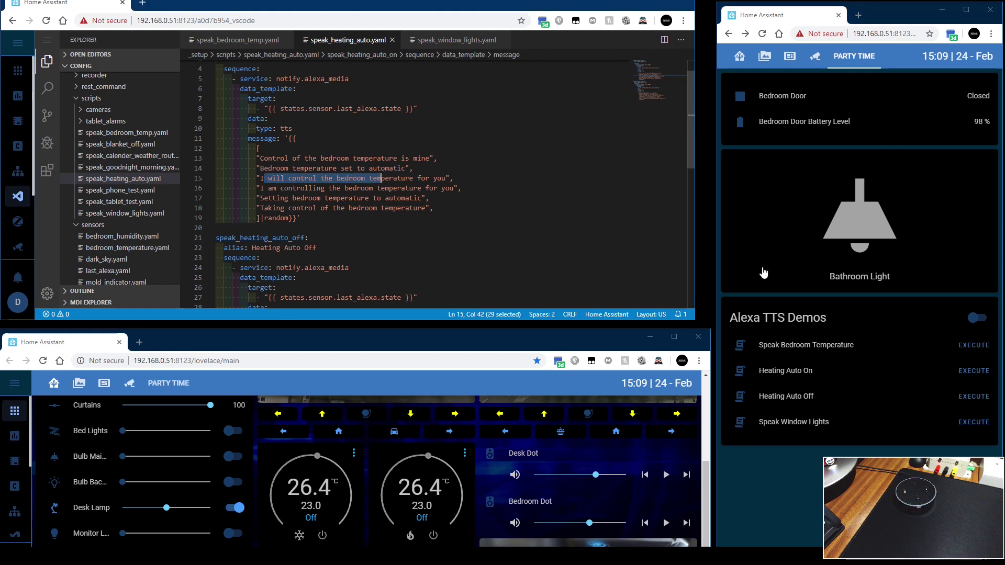
left_click(972, 371)
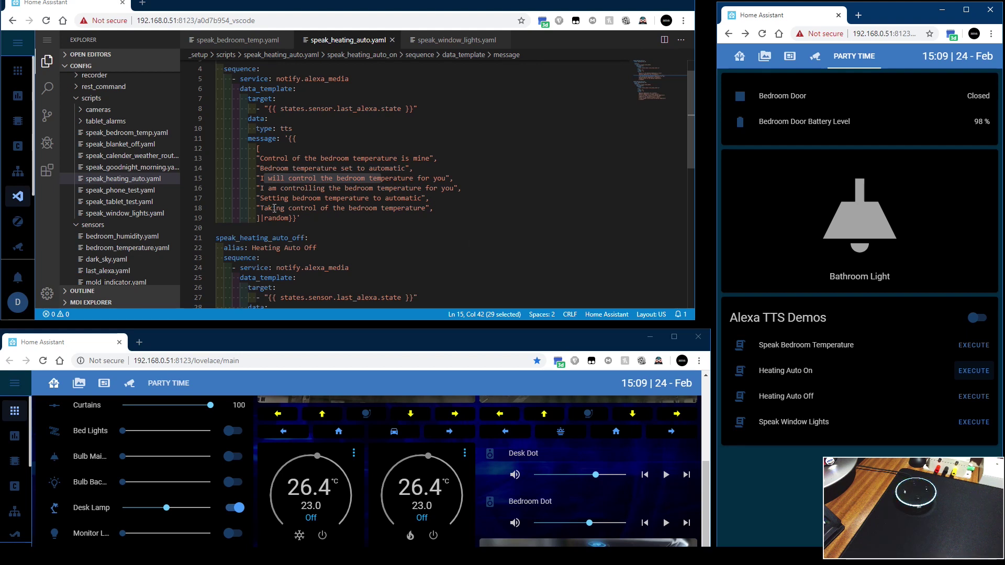
left_click_drag(404, 208, 277, 209)
left_click(973, 371)
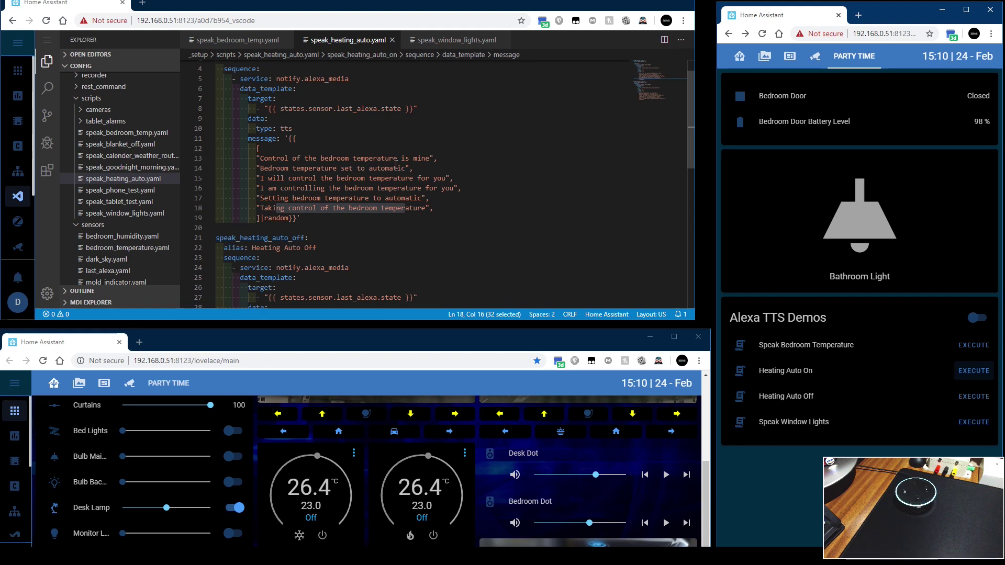
left_click_drag(365, 158, 409, 158)
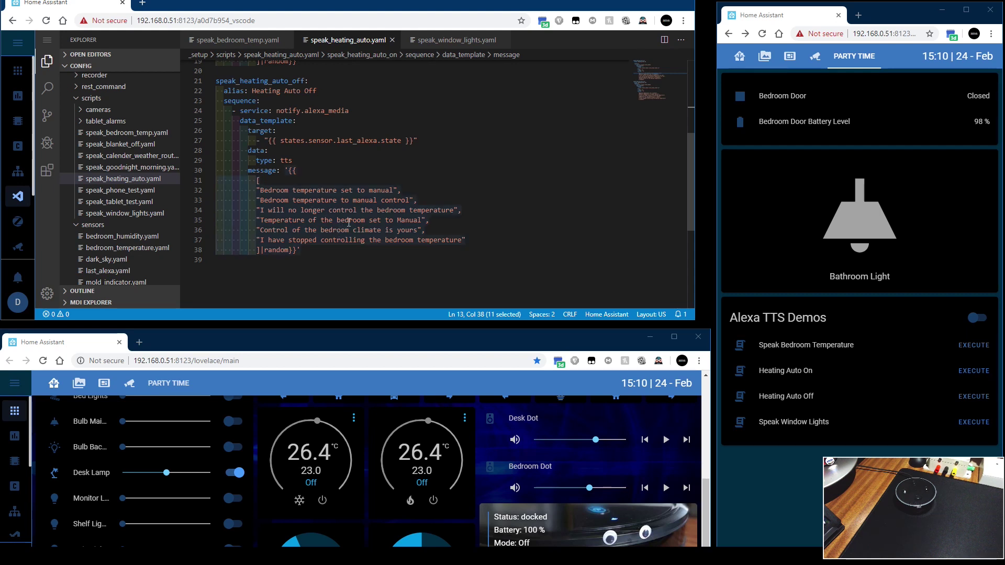
Switch to speak_window_lights.yaml and highlight lines in its first phrase lists
key("super+Up")
key("ctrl+Tab")
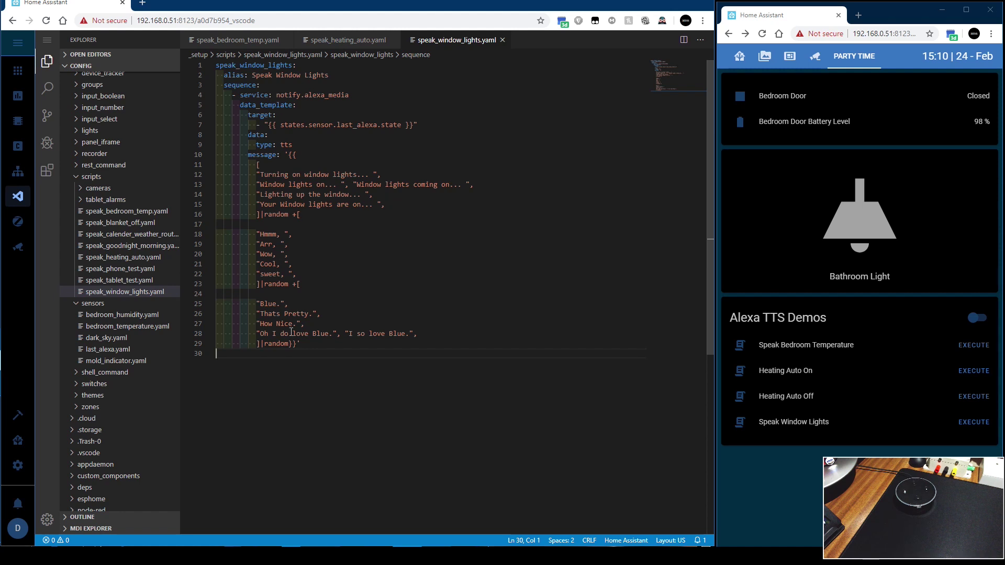
left_click(259, 164)
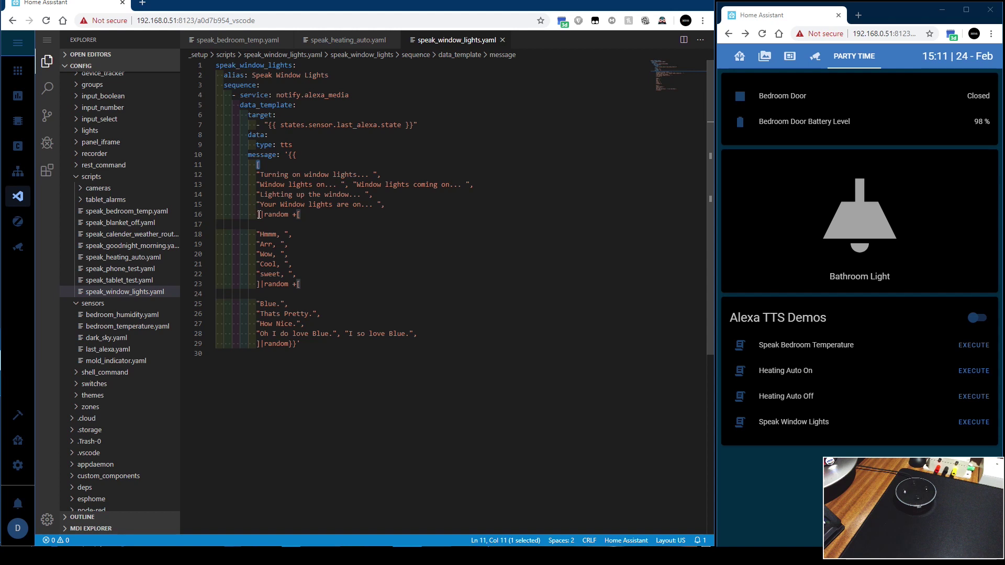
left_click_drag(260, 215, 256, 215)
left_click_drag(500, 184, 260, 184)
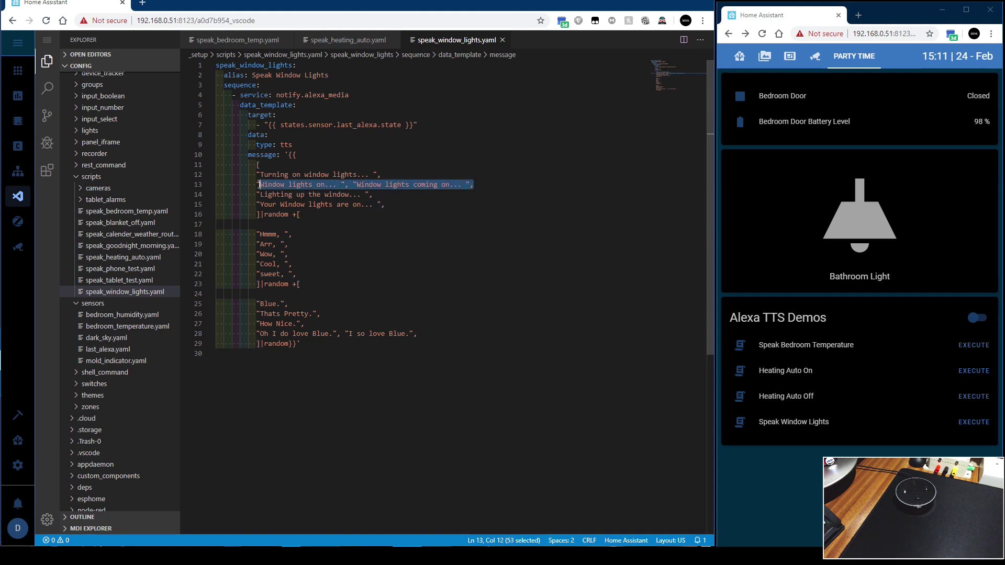
left_click(352, 185)
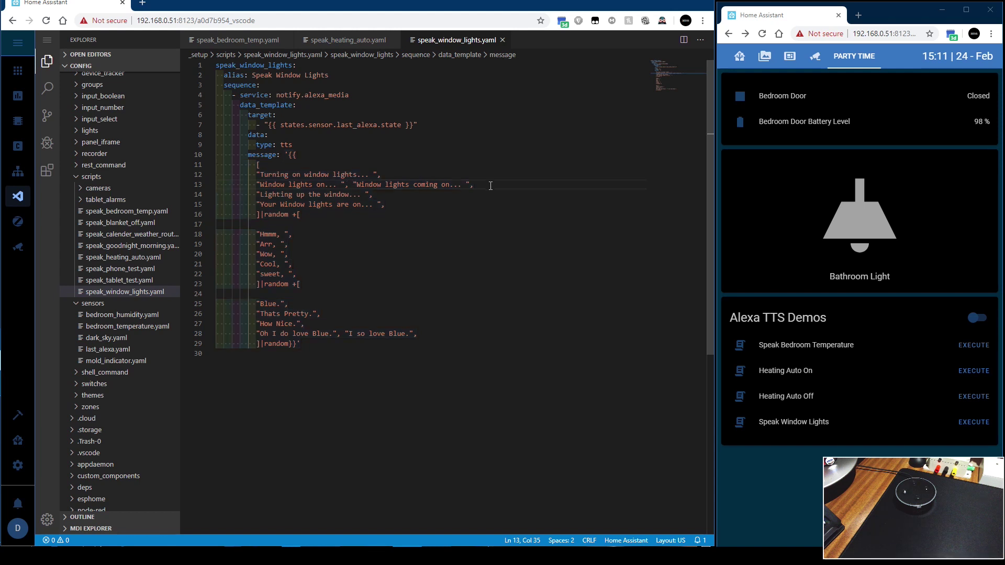
left_click_drag(470, 184, 352, 185)
left_click(387, 253)
Point out the + operators joining the three random phrase lists
left_click_drag(292, 215, 296, 215)
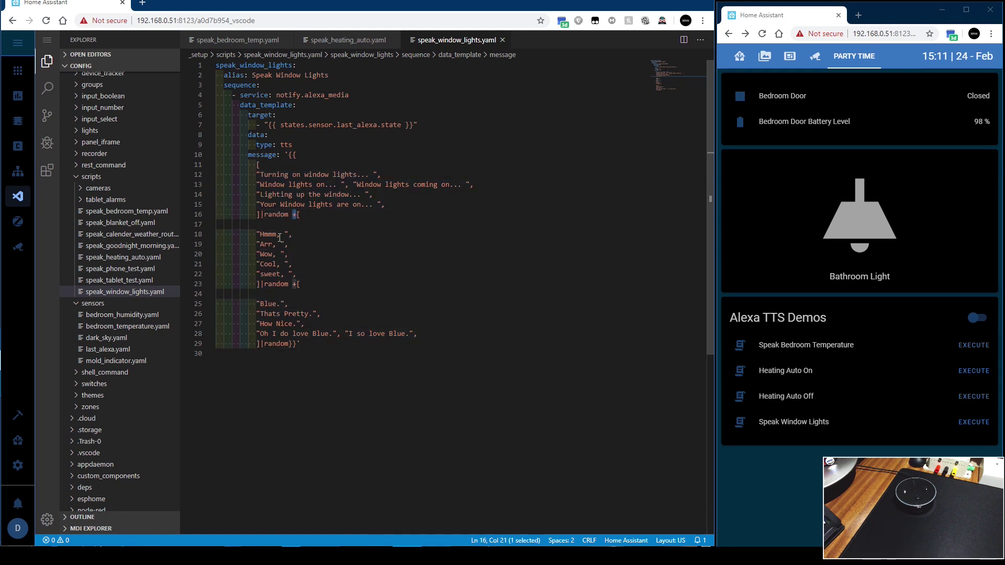
left_click(281, 269)
left_click(293, 285)
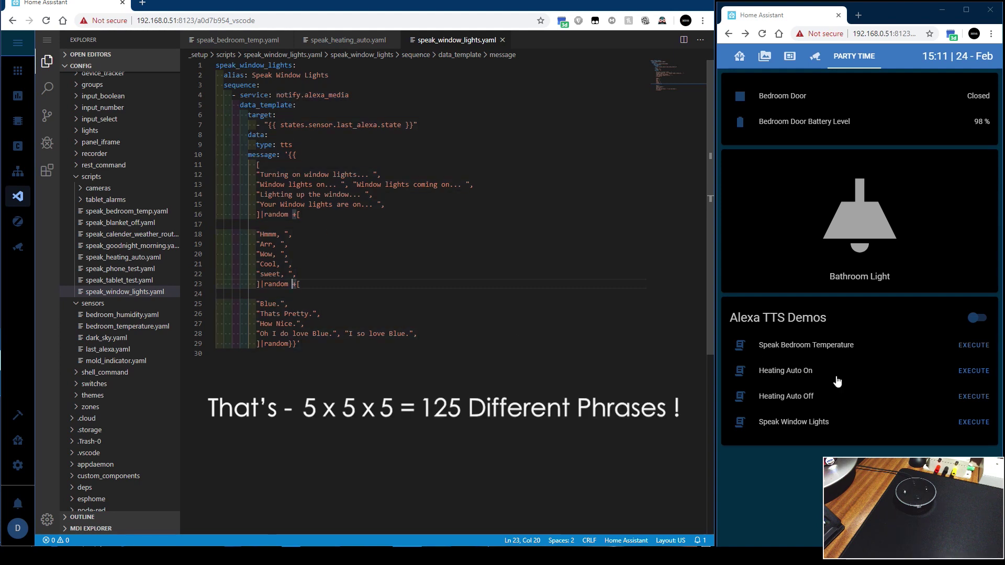
Run Speak Window Lights and highlight its spoken phrases: 'Lighting up the window', 'Cool', 'I so love Blue'
left_click(972, 425)
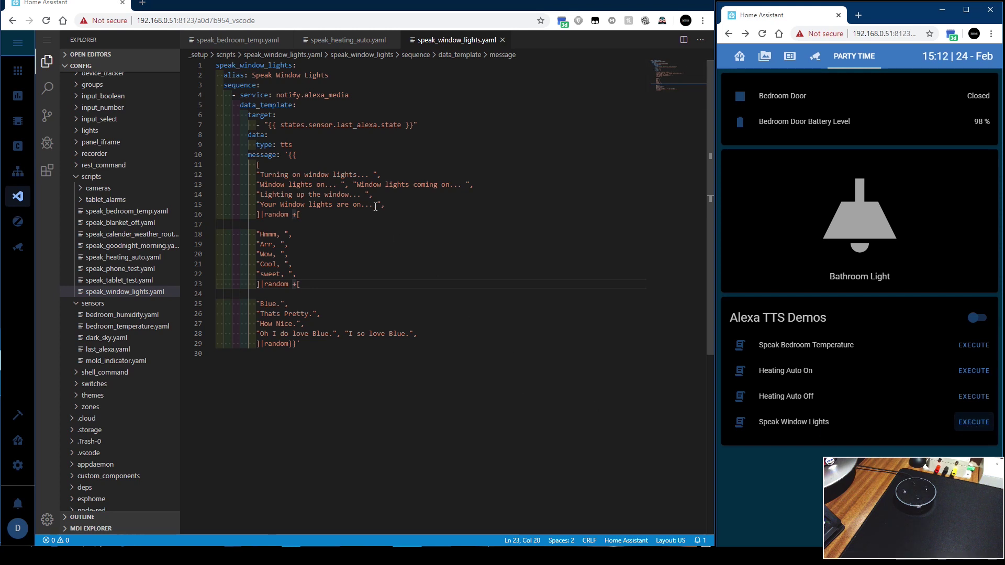
left_click(278, 195)
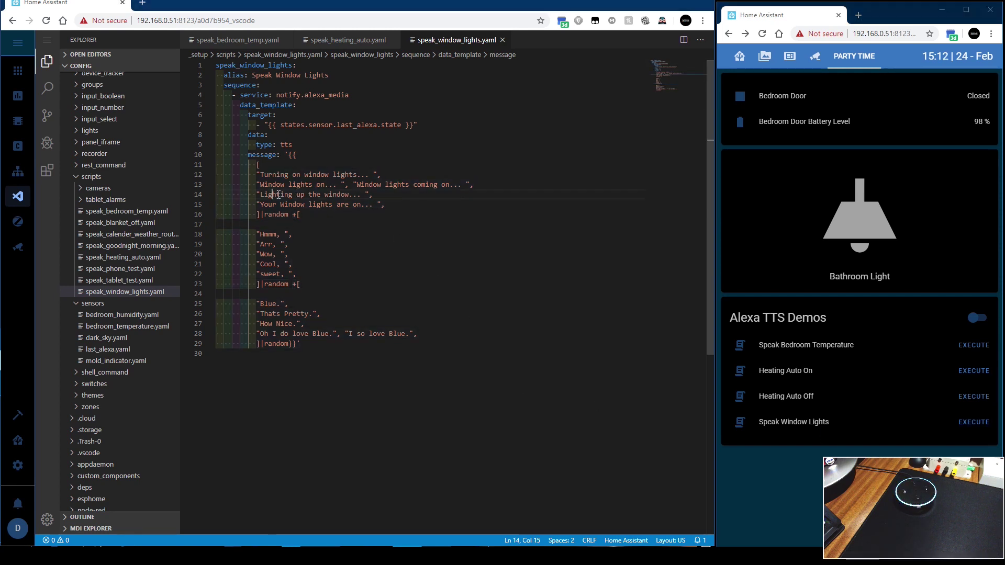
left_click_drag(278, 195, 342, 195)
double_click(276, 262)
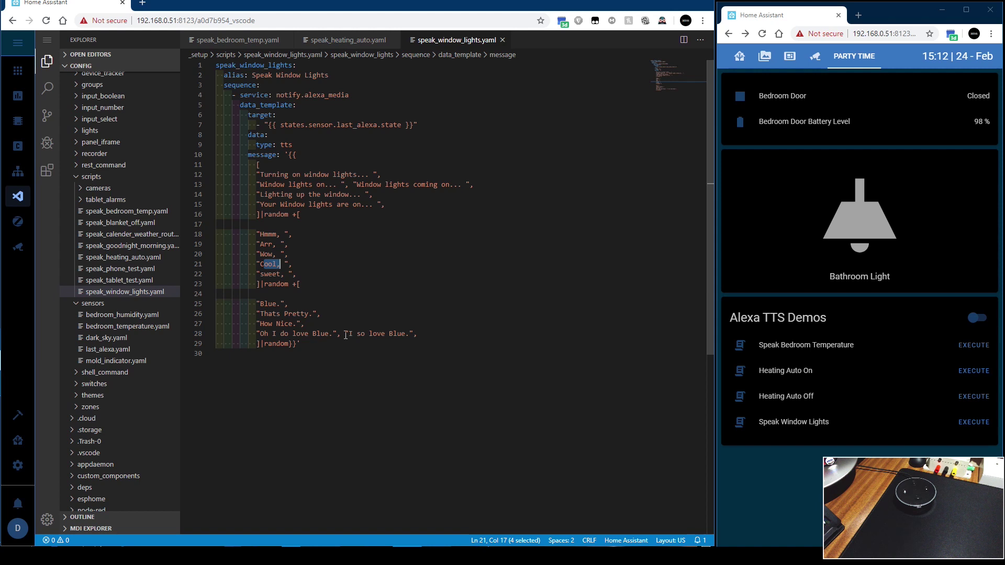
left_click_drag(353, 334, 409, 340)
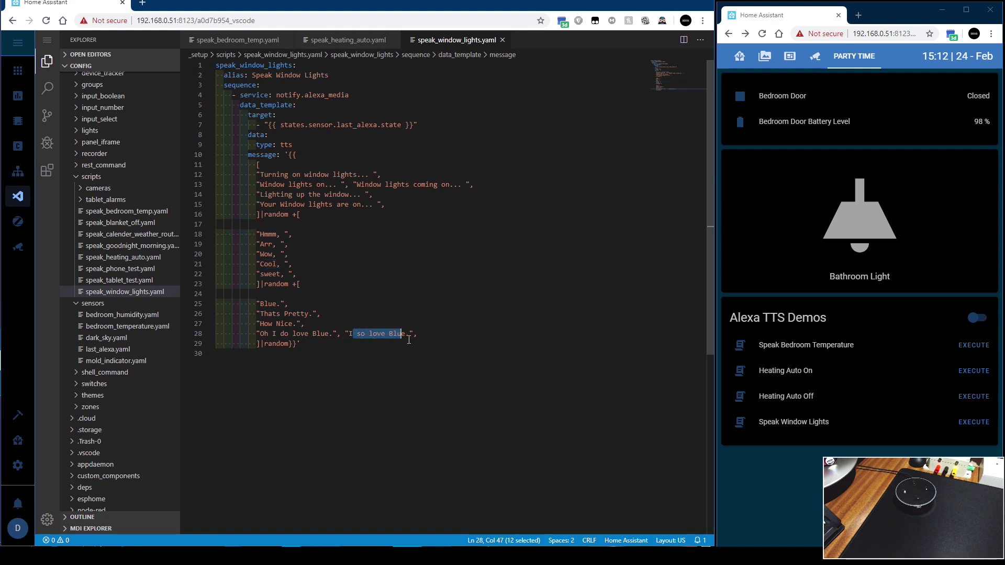
Run Speak Window Lights again and highlight the new phrases 'Window lights on' and 'Wow'
left_click(972, 422)
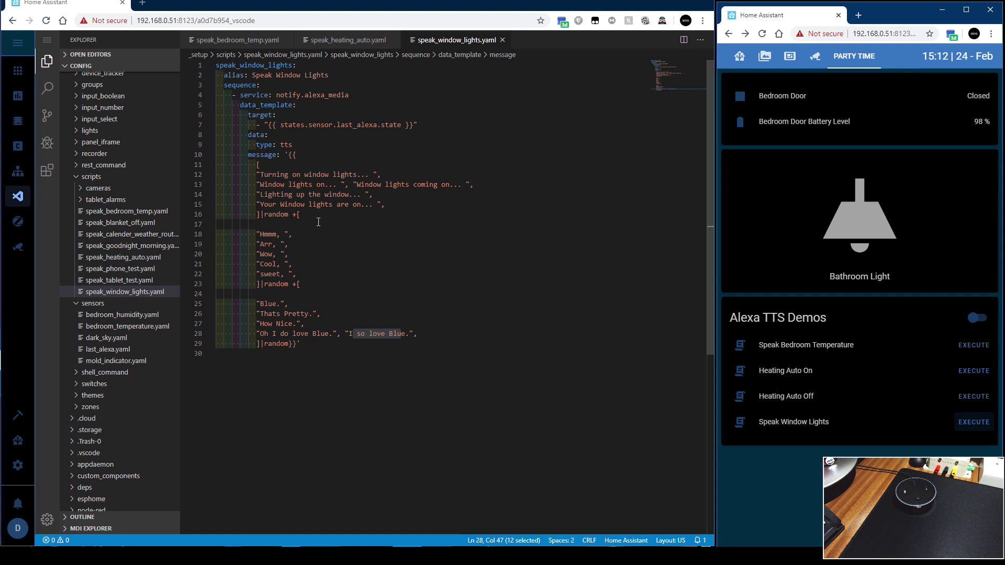
left_click_drag(268, 184, 320, 185)
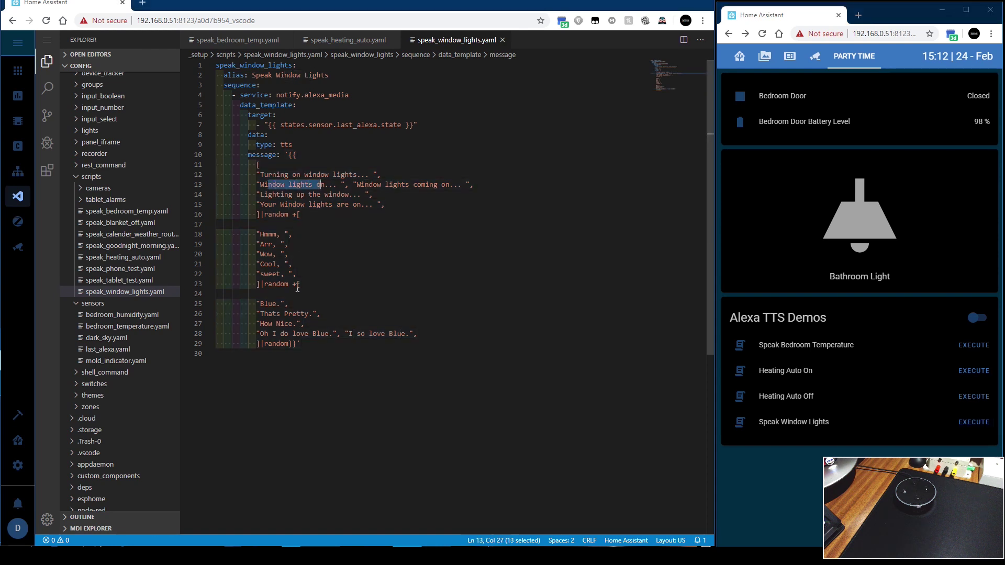
left_click_drag(260, 254, 268, 255)
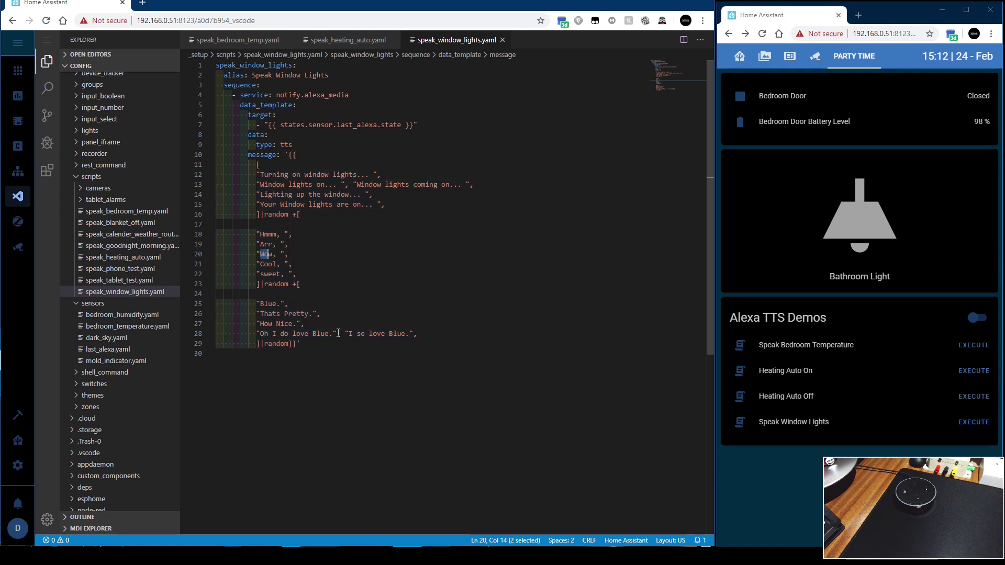
key("alt+Tab")
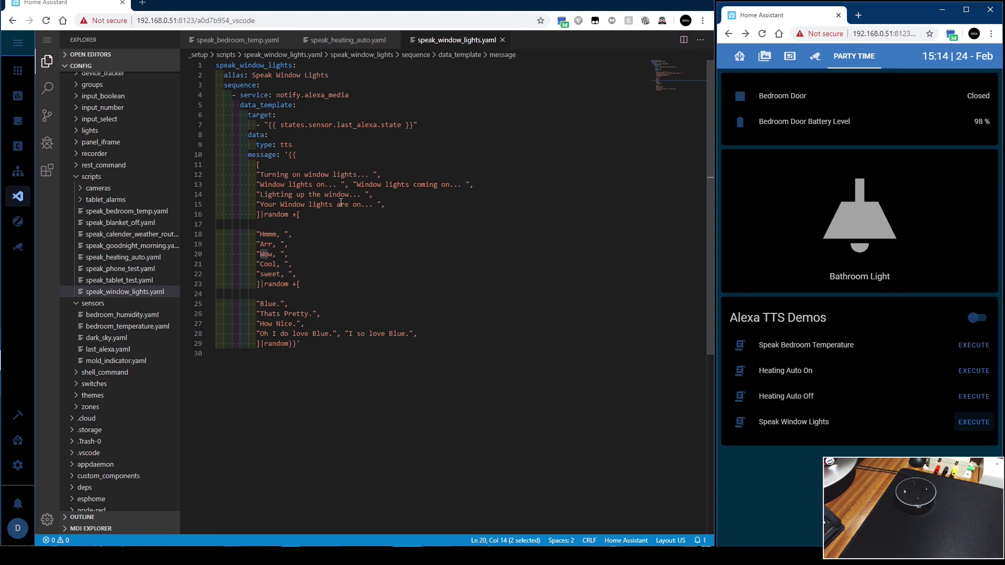
From Configuration > Server Controls, run Check Config and then Reload Scripts
left_click(18, 465)
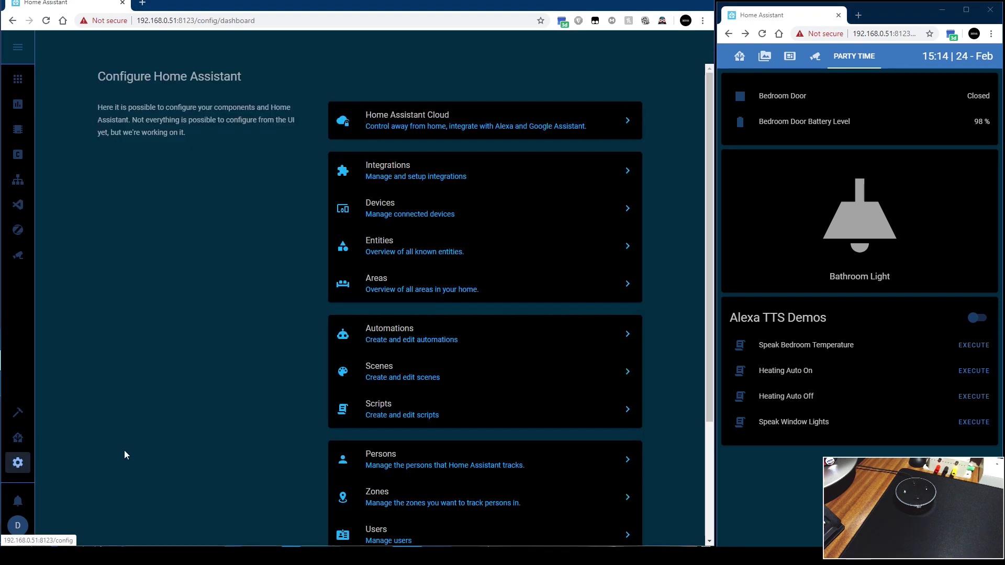
scroll(370, 438, "down", 3)
left_click(386, 462)
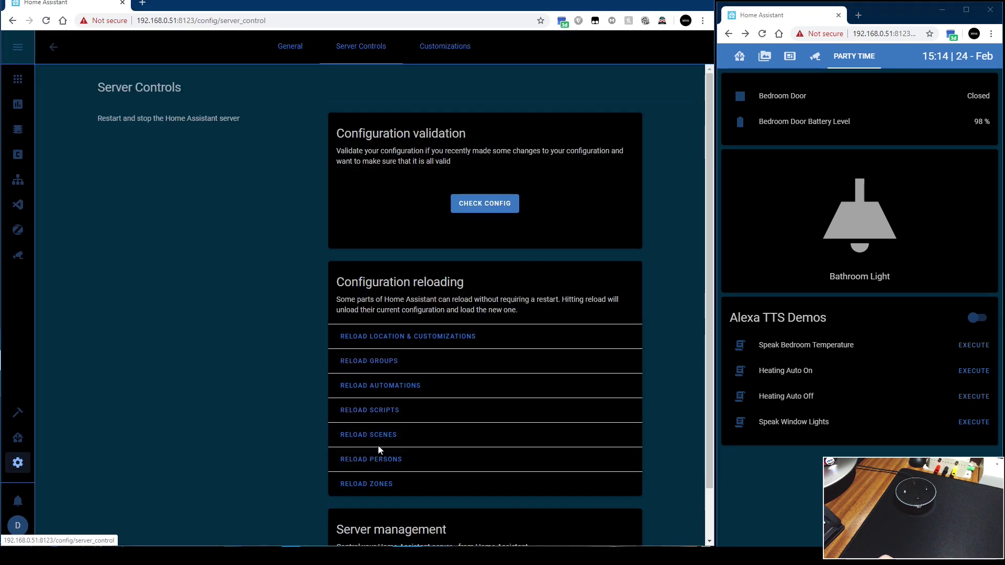
scroll(380, 449, "down", 2)
left_click(498, 149)
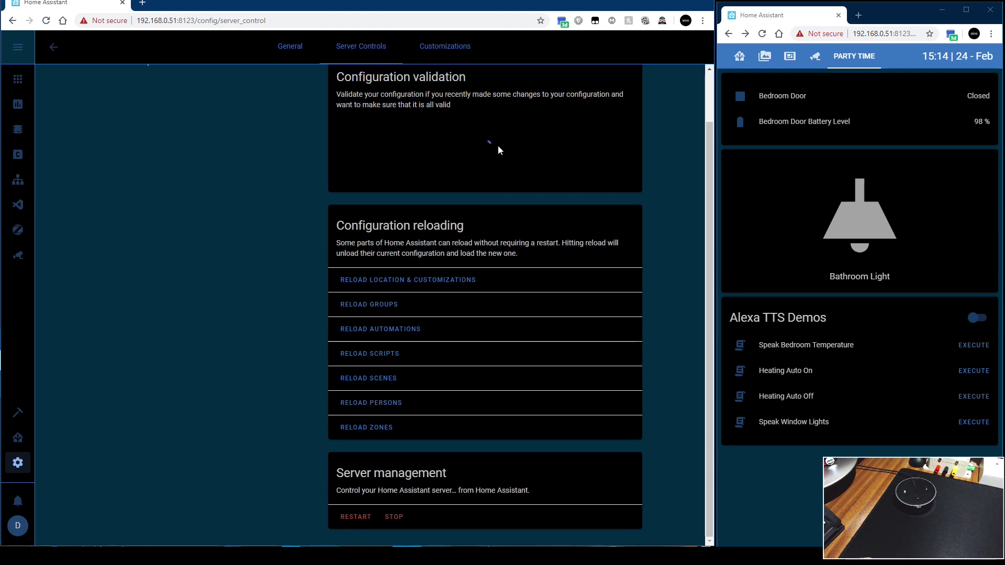
left_click(371, 354)
left_click(17, 205)
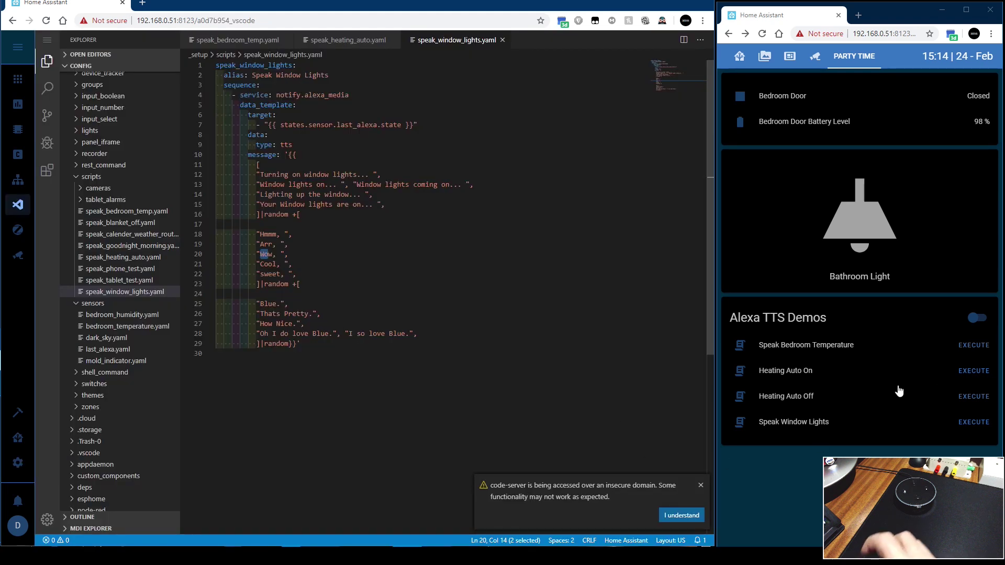